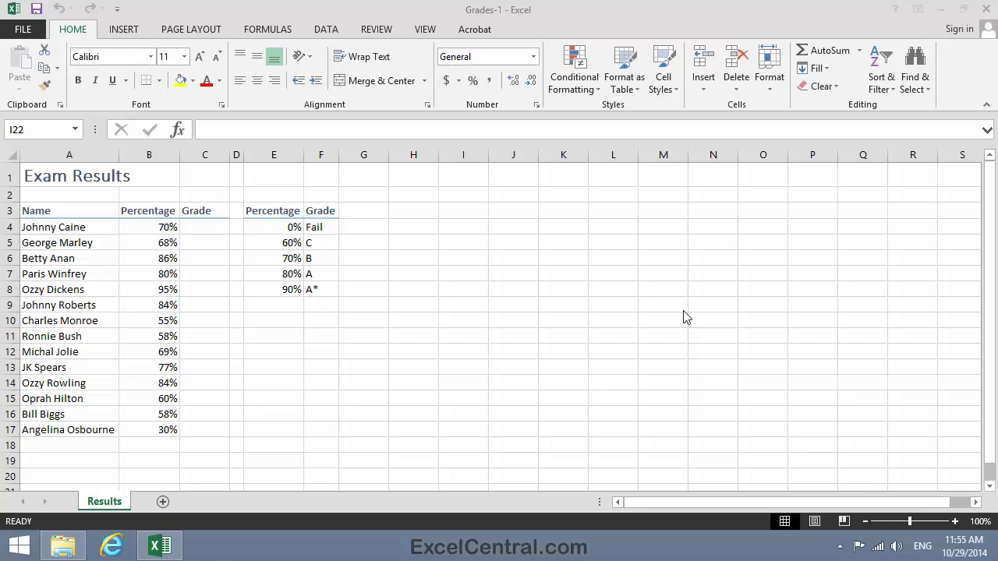
{"action": "left_click", "coordinate": [268, 29]}
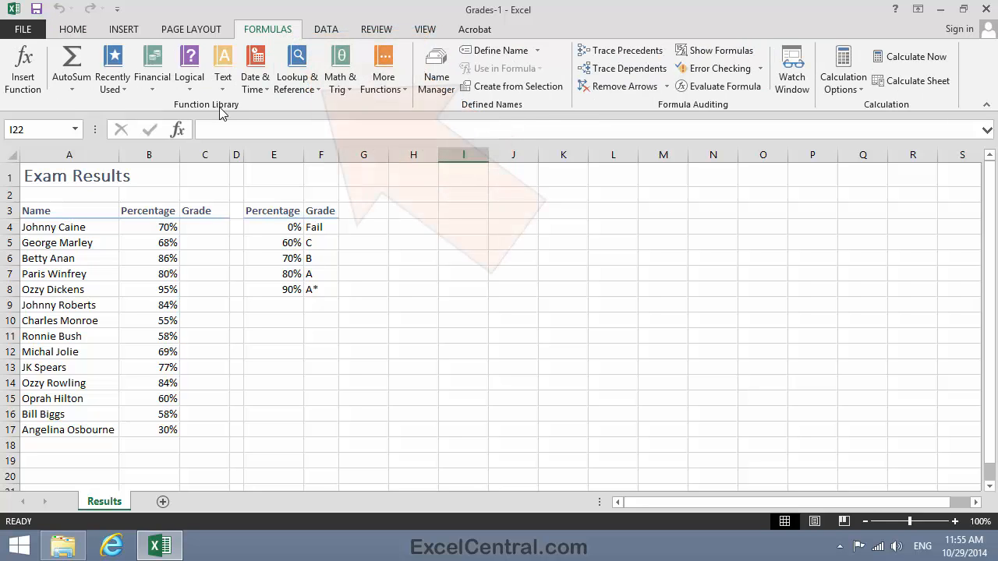
{"action": "left_click", "coordinate": [297, 83]}
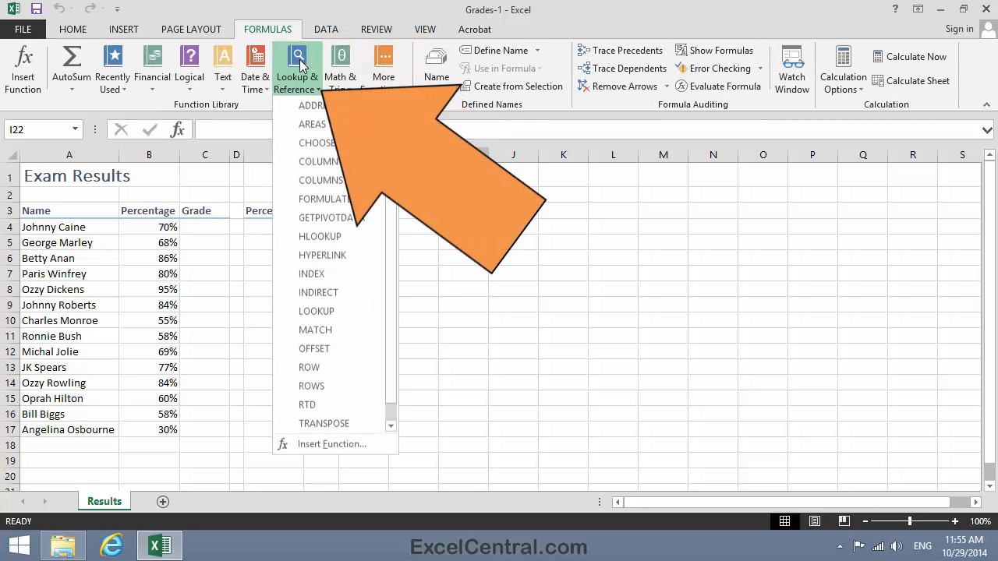
{"action": "left_click_drag", "start_coordinate": [391, 217], "coordinate": [393, 279]}
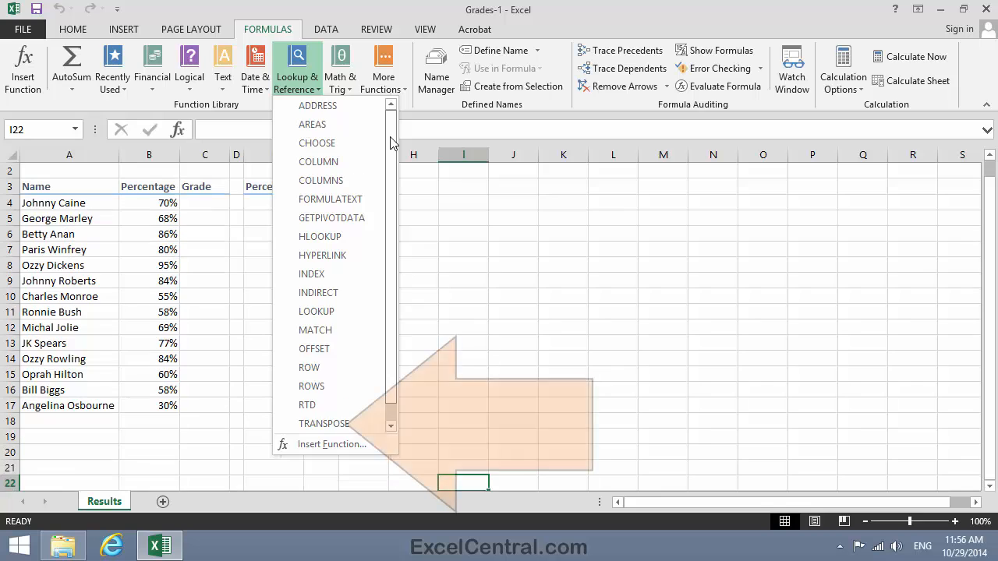
{"action": "left_click_drag", "start_coordinate": [392, 137], "coordinate": [385, 219]}
{"action": "left_click", "coordinate": [323, 423]}
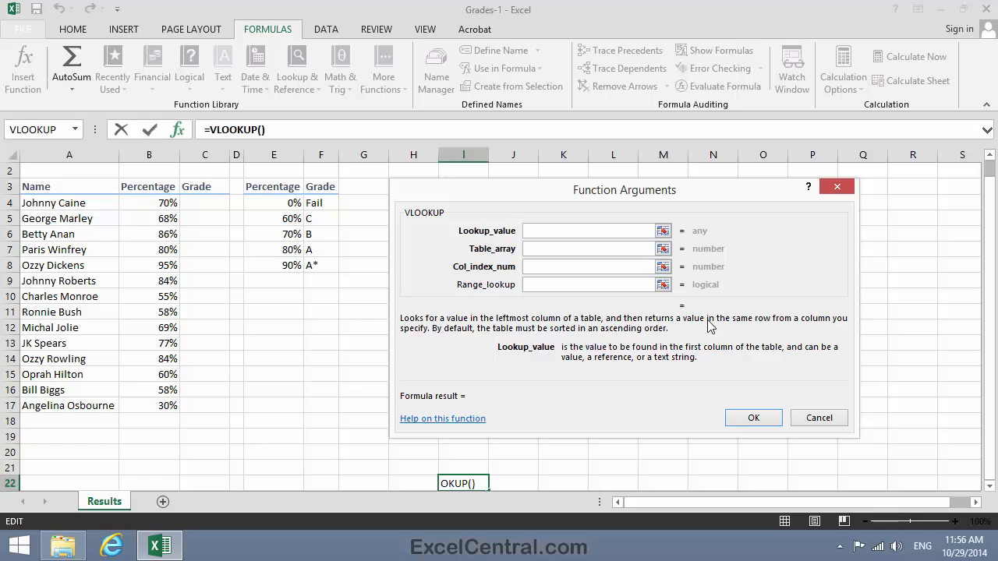
{"action": "left_click", "coordinate": [535, 288]}
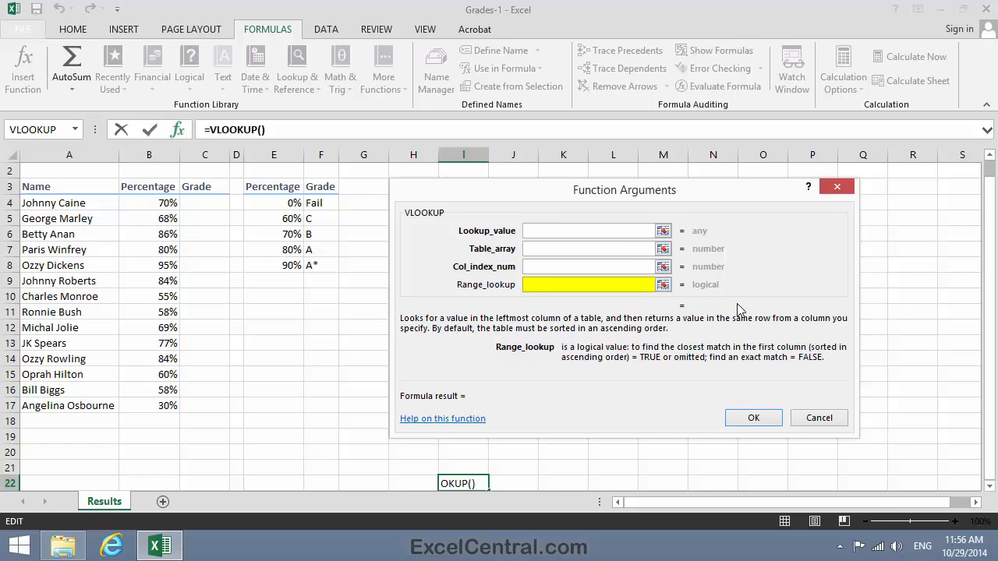
{"action": "type", "text": "FALSE"}
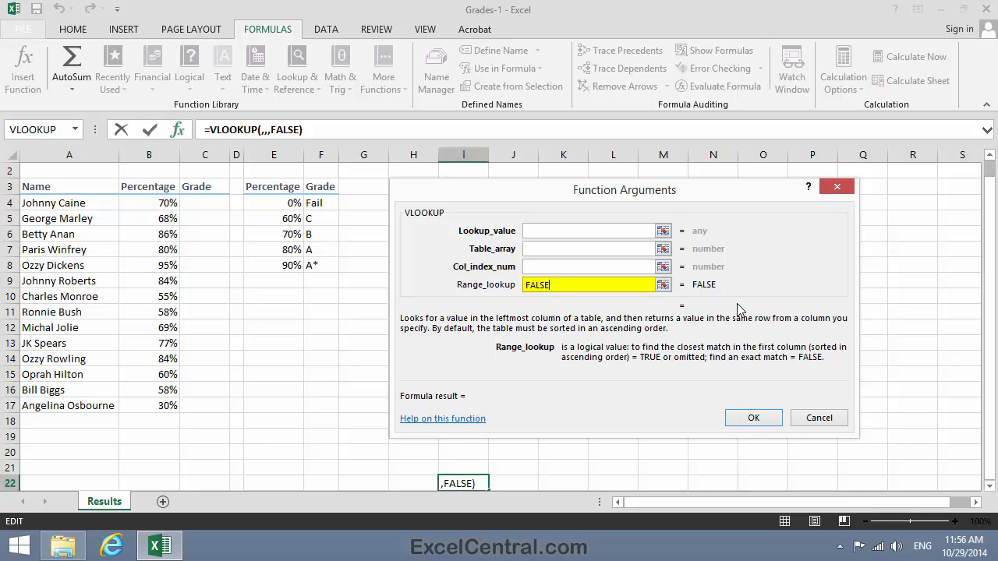
{"action": "left_click_drag", "start_coordinate": [557, 285], "coordinate": [504, 282]}
{"action": "key", "text": "BackSpace"}
{"action": "type", "text": "TRUE"}
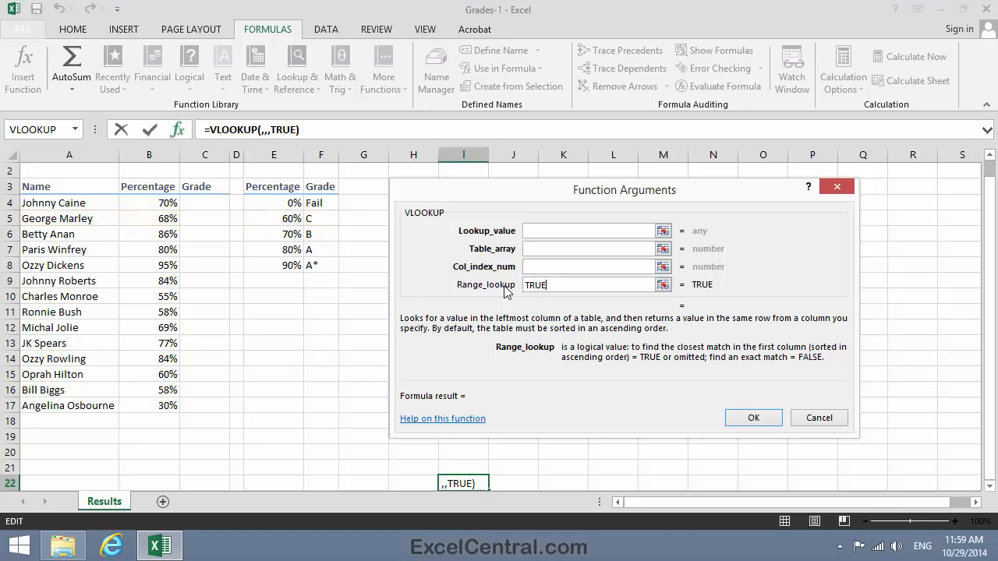
{"action": "key", "text": "Escape"}
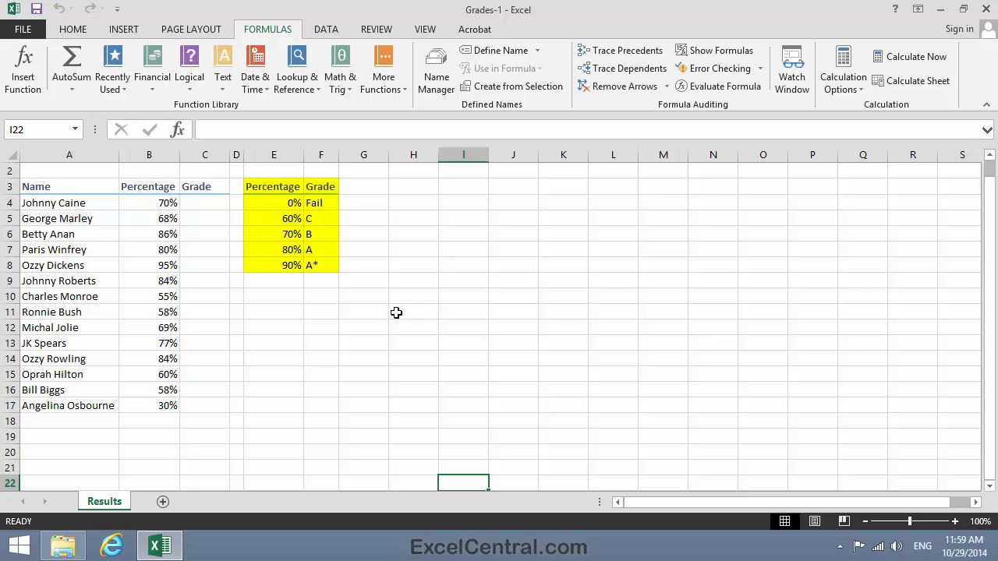
Convert the percentage and grade lookup range E3:F8 into a table with headers.
{"action": "left_click", "coordinate": [265, 188]}
{"action": "left_click_drag", "start_coordinate": [265, 188], "coordinate": [320, 266]}
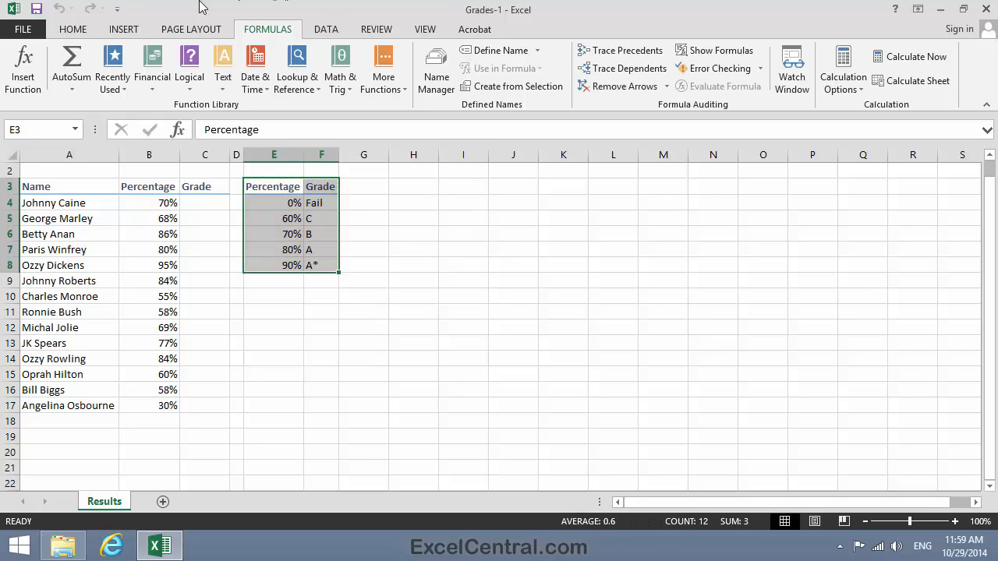
{"action": "left_click", "coordinate": [123, 29]}
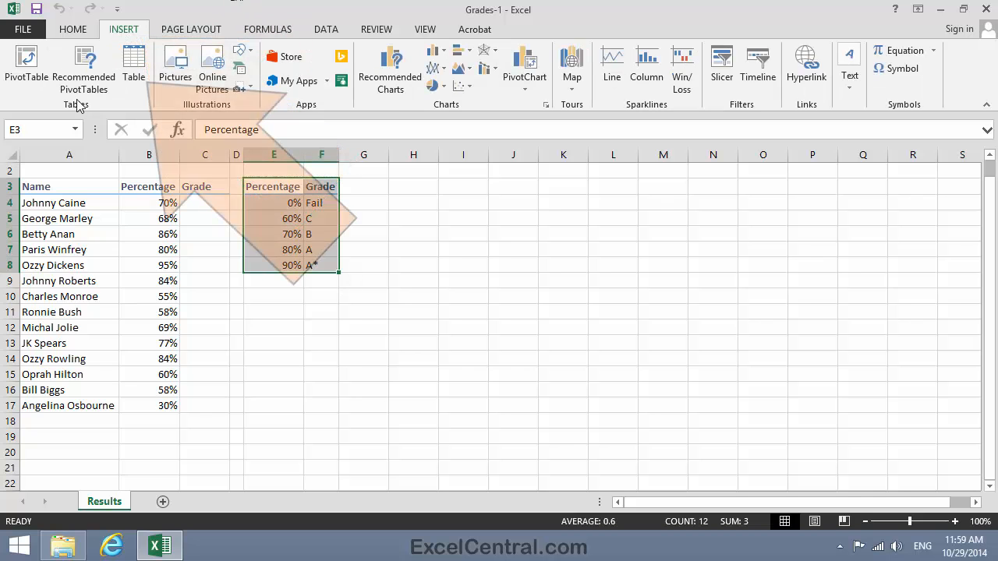
{"action": "left_click", "coordinate": [133, 68]}
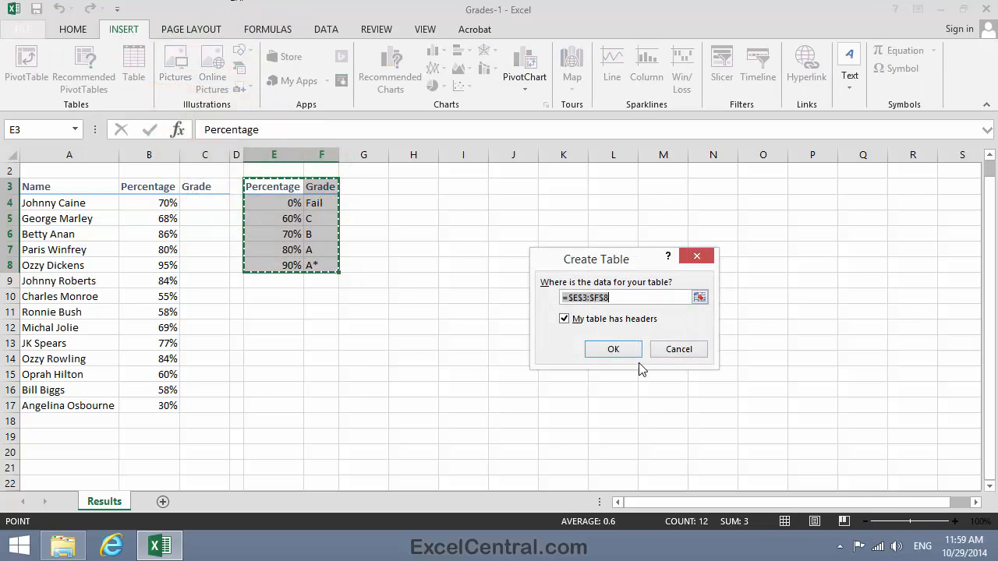
{"action": "left_click", "coordinate": [613, 350]}
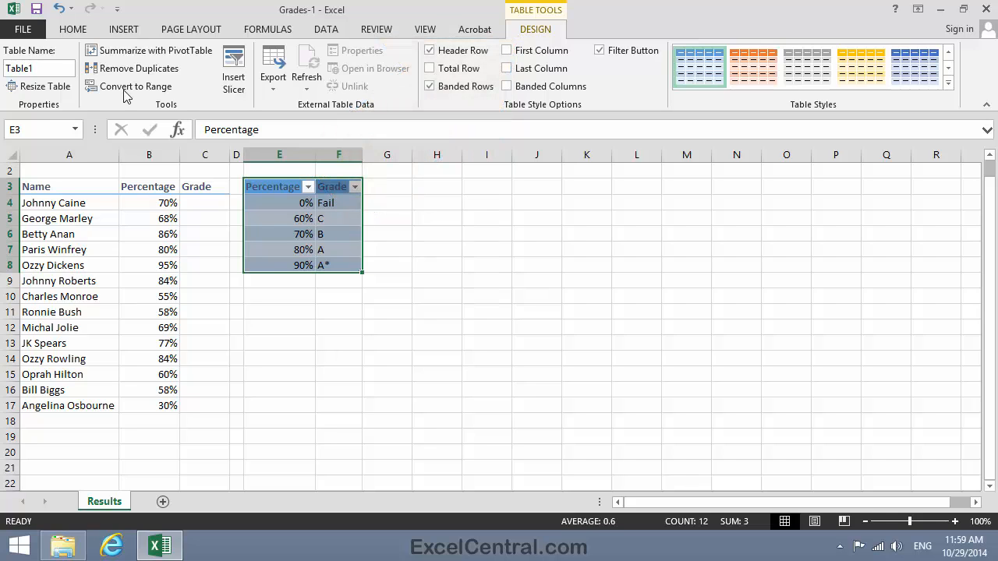
Name the new lookup table Grade.
{"action": "left_click", "coordinate": [36, 69]}
{"action": "double_click", "coordinate": [36, 68]}
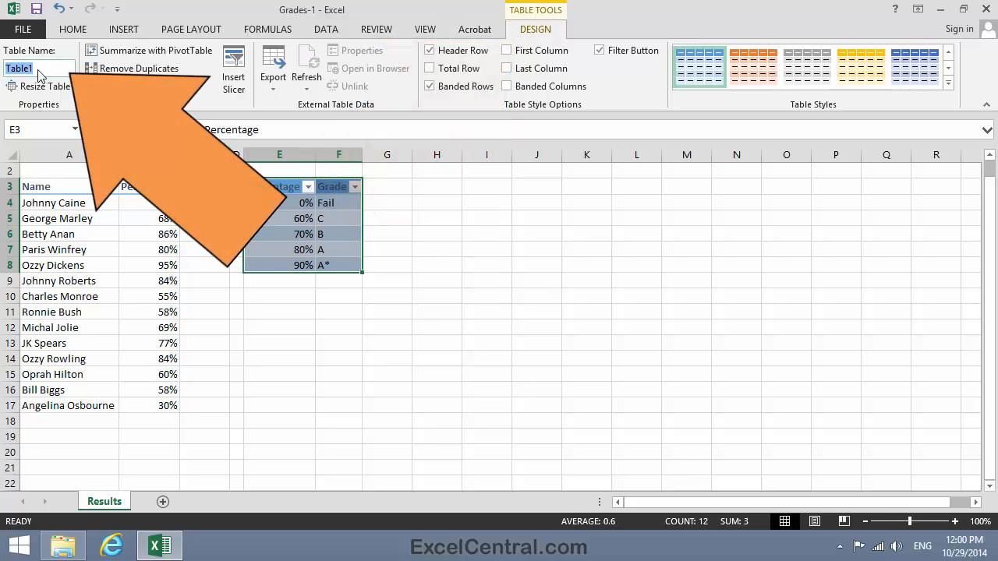
{"action": "type", "text": "Grade"}
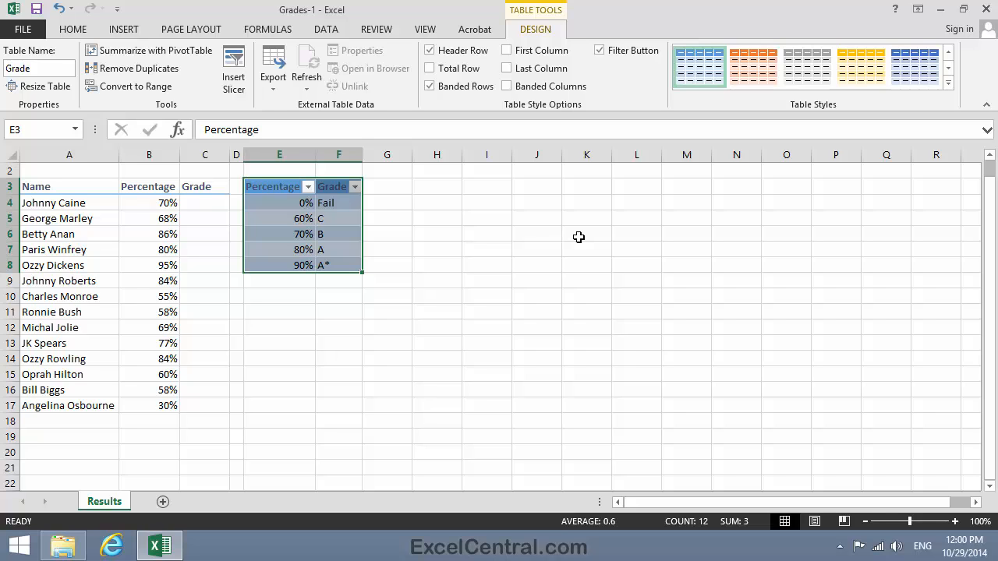
Insert a VLOOKUP function in cell C4 with B4 as its lookup value.
{"action": "left_click", "coordinate": [216, 206]}
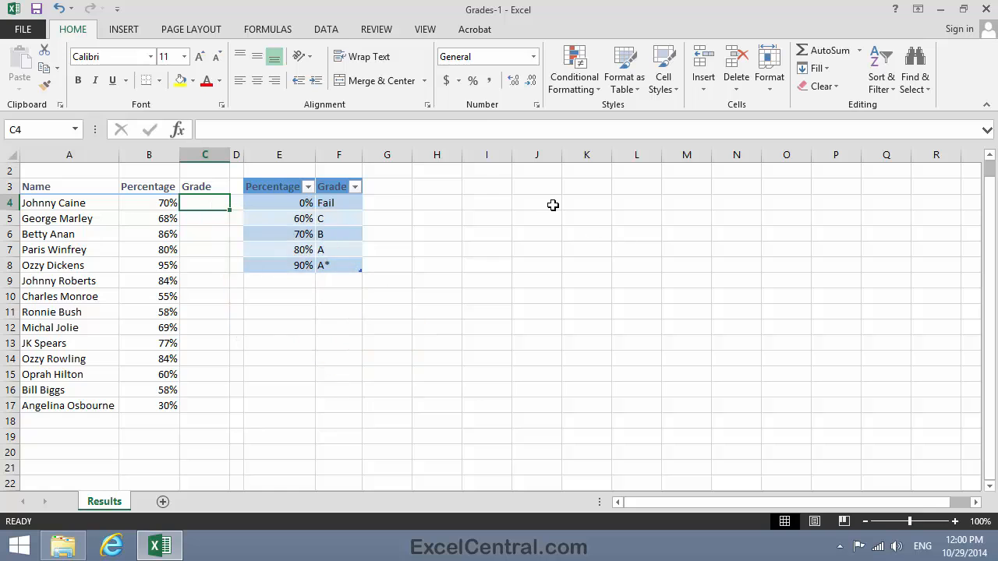
{"action": "left_click", "coordinate": [265, 29]}
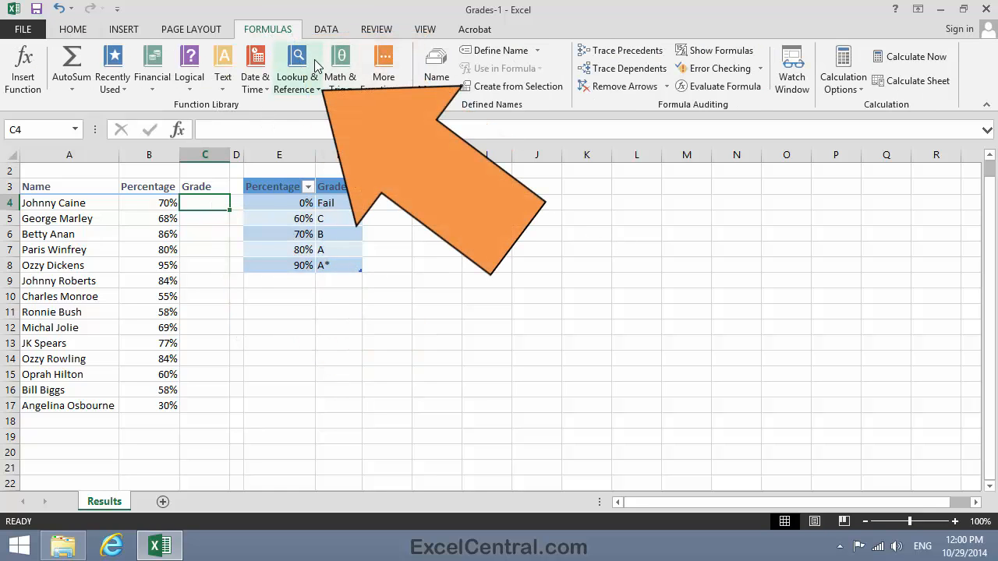
{"action": "left_click", "coordinate": [297, 78]}
{"action": "left_click_drag", "start_coordinate": [394, 166], "coordinate": [393, 237]}
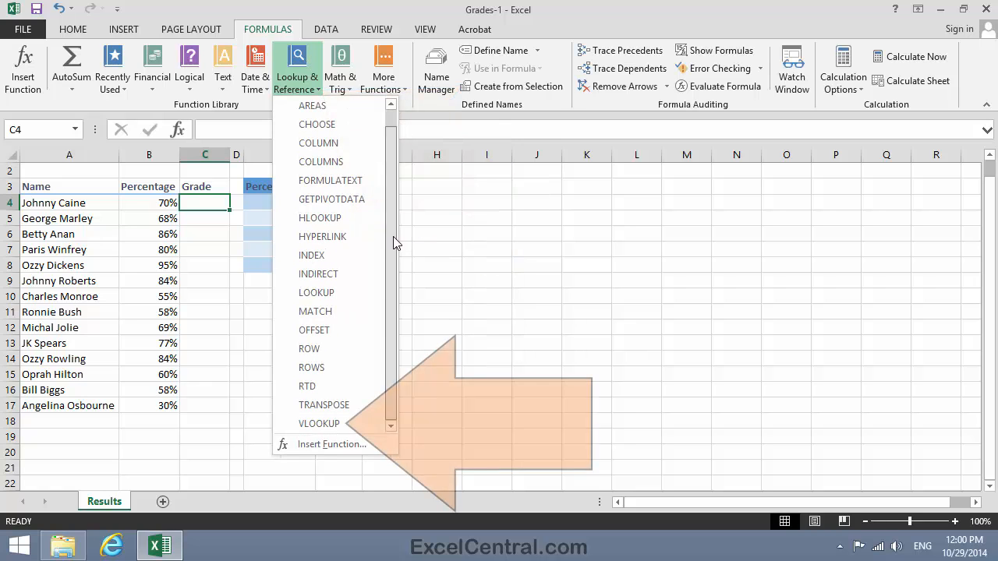
{"action": "left_click", "coordinate": [316, 425]}
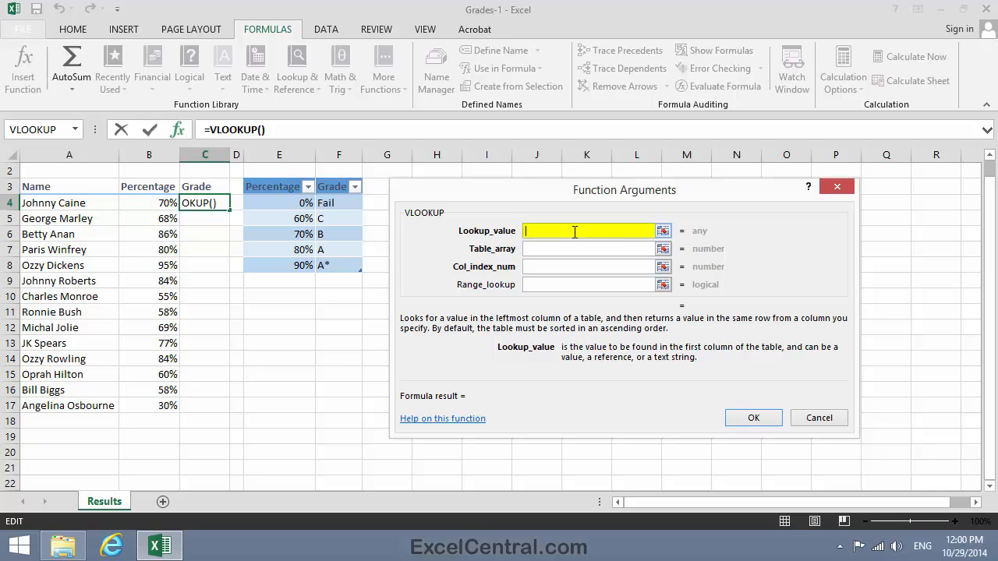
{"action": "left_click", "coordinate": [148, 202]}
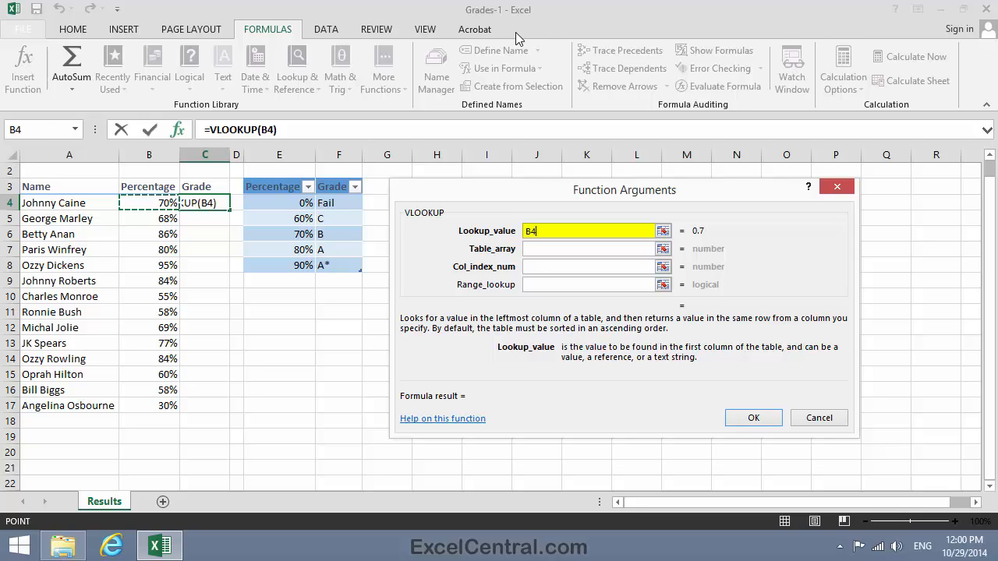
Complete the VLOOKUP arguments with table array Grade, column index 2 and range lookup TRUE.
{"action": "left_click", "coordinate": [533, 249]}
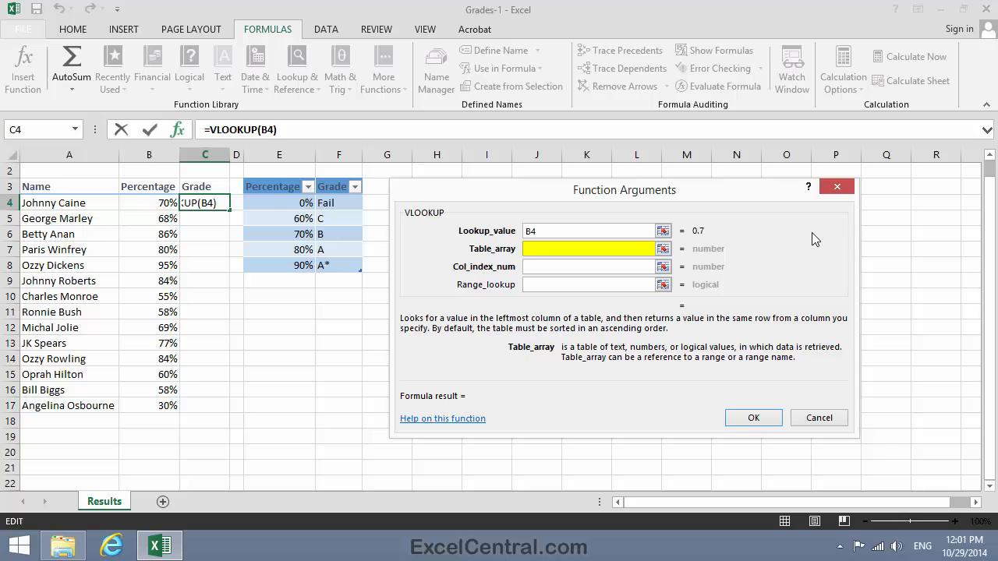
{"action": "type", "text": "Grade"}
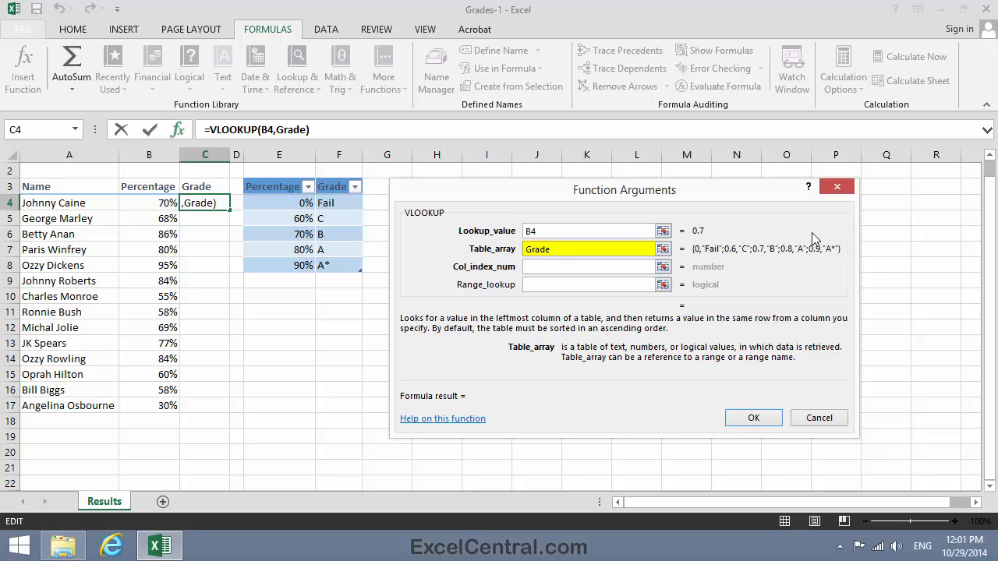
{"action": "left_click", "coordinate": [549, 267]}
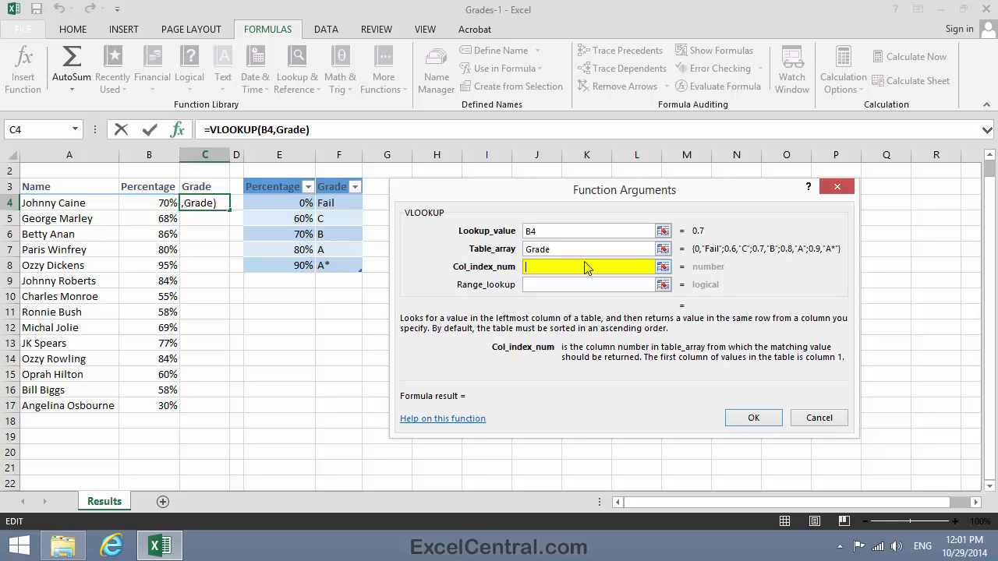
{"action": "type", "text": "2"}
{"action": "key", "text": "Tab"}
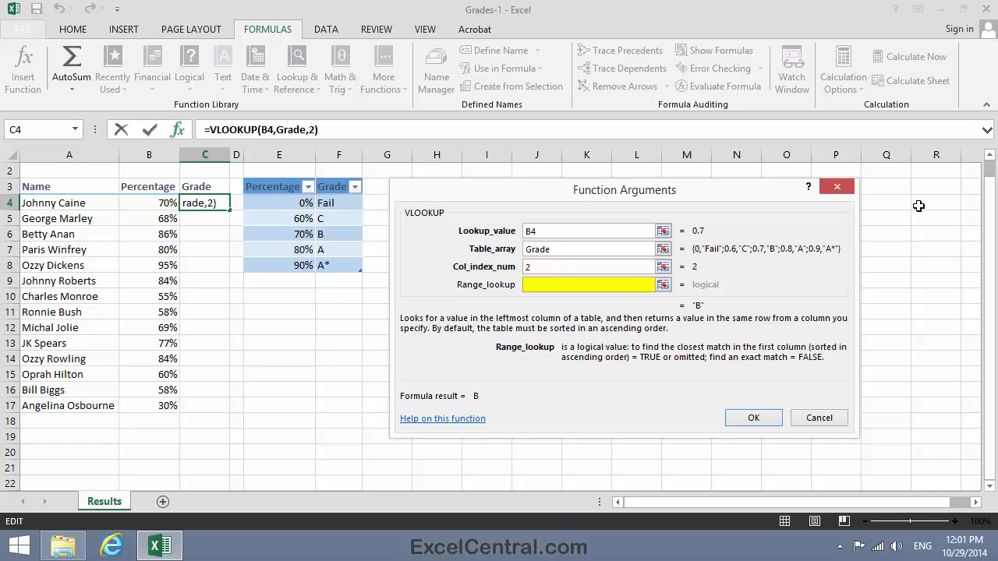
{"action": "type", "text": "TRUE"}
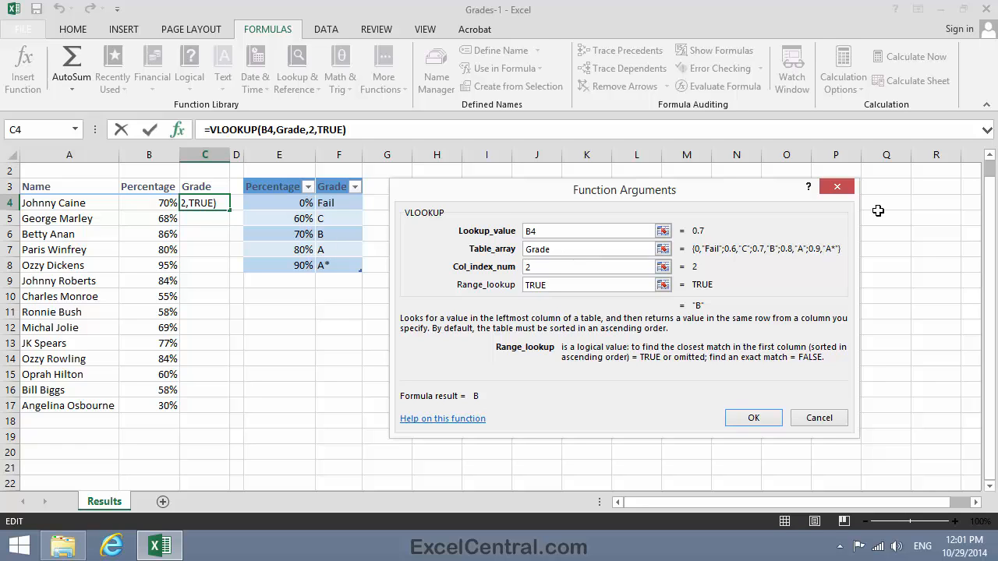
{"action": "left_click", "coordinate": [760, 416]}
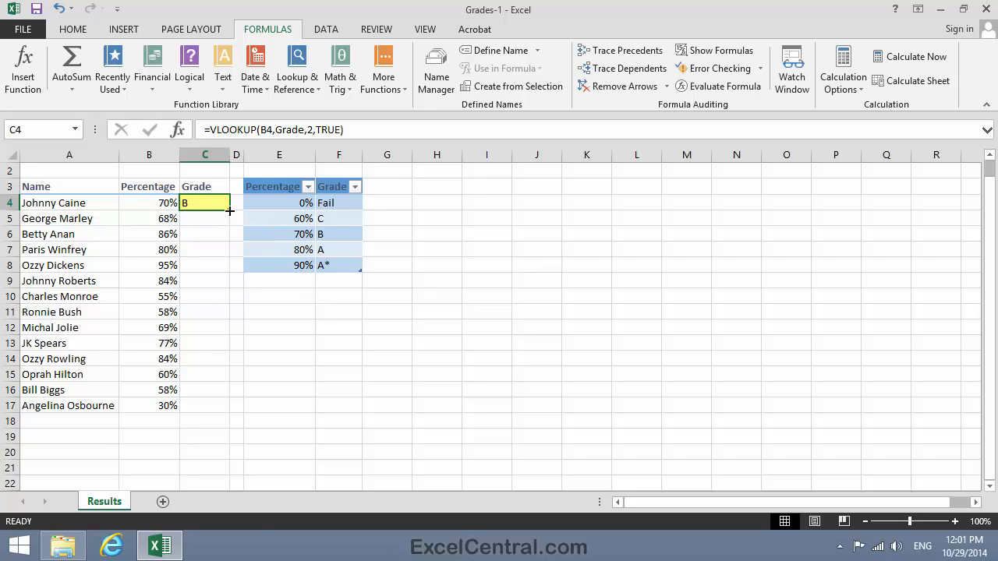
Copy the VLOOKUP formula from C4 down the Grade column to C17.
{"action": "double_click", "coordinate": [229, 210]}
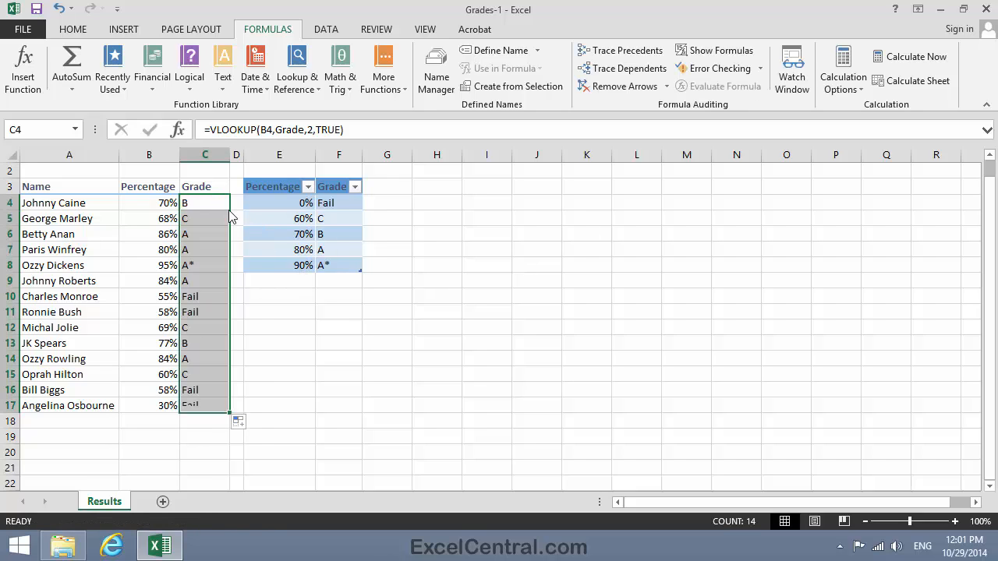
{"action": "left_click", "coordinate": [639, 374]}
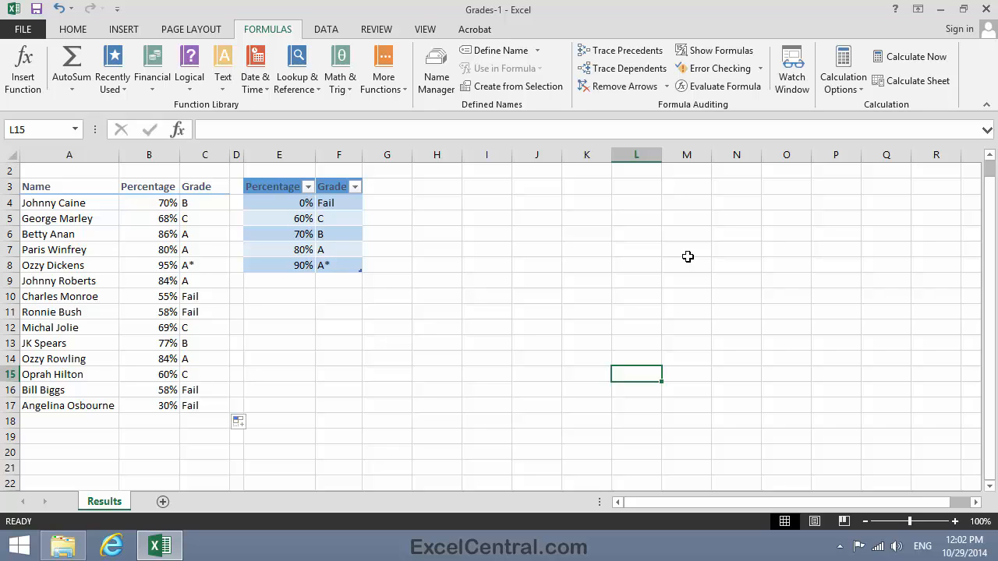
Save the workbook as Grades-2 in the Excel 2013 Expert Skills folder.
{"action": "left_click", "coordinate": [25, 31]}
{"action": "left_click", "coordinate": [44, 189]}
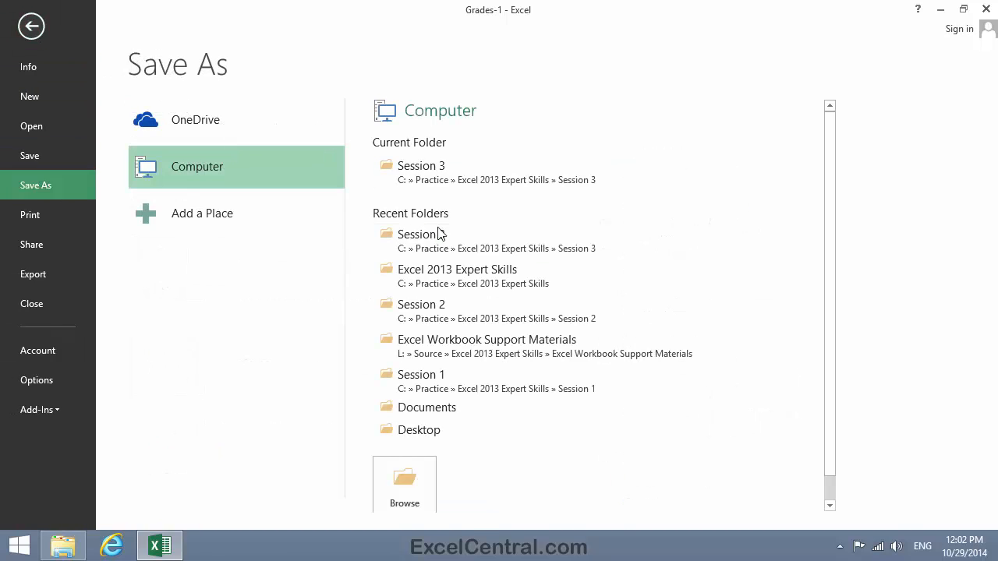
{"action": "left_click", "coordinate": [414, 182]}
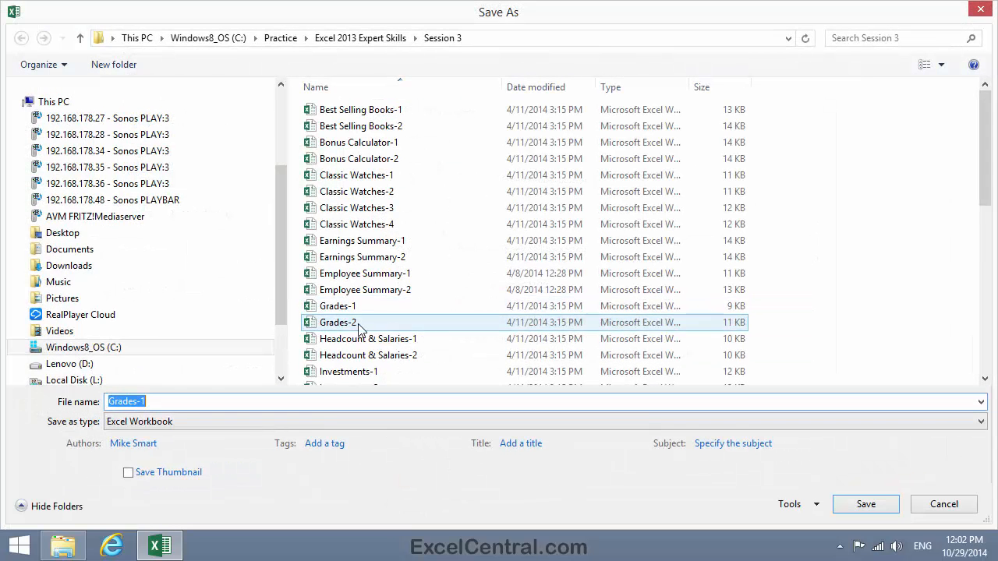
{"action": "left_click", "coordinate": [160, 400]}
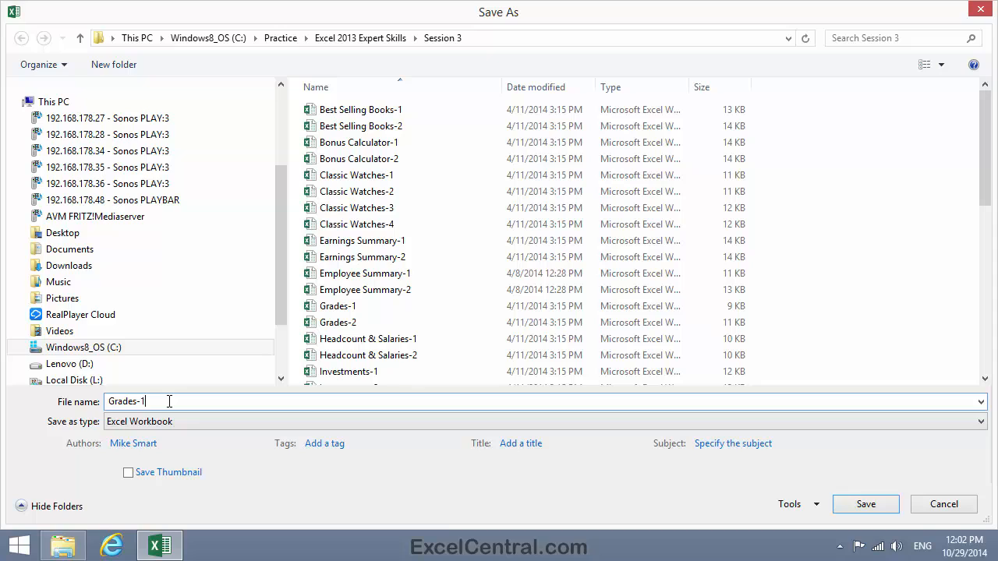
{"action": "key", "text": "BackSpace"}
{"action": "type", "text": "2"}
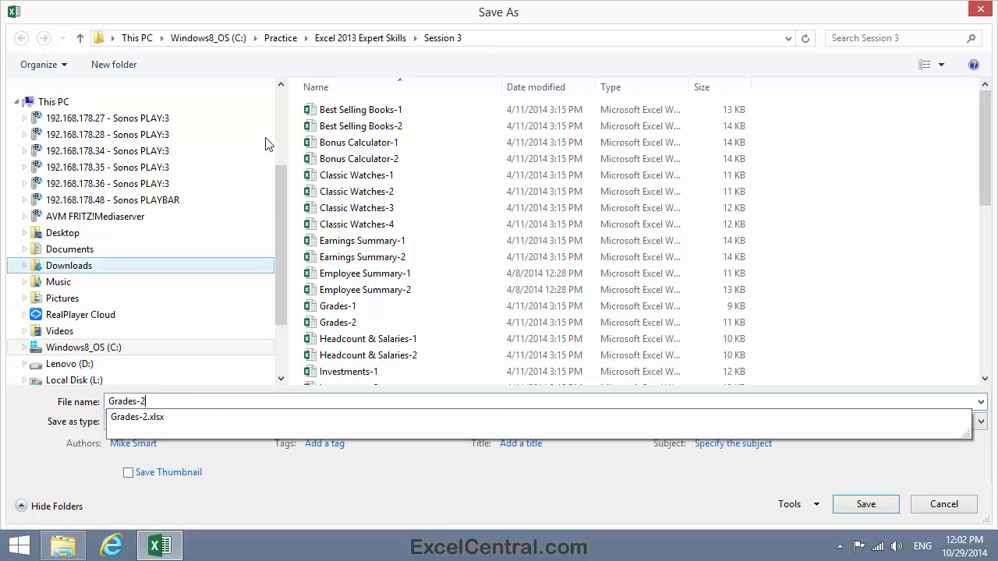
{"action": "left_click", "coordinate": [379, 39]}
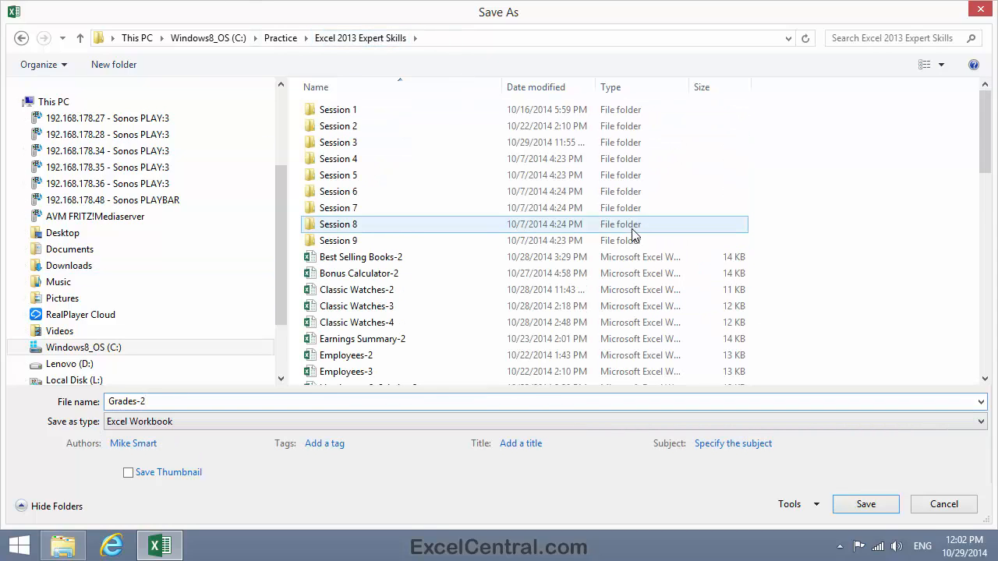
{"action": "left_click", "coordinate": [877, 507]}
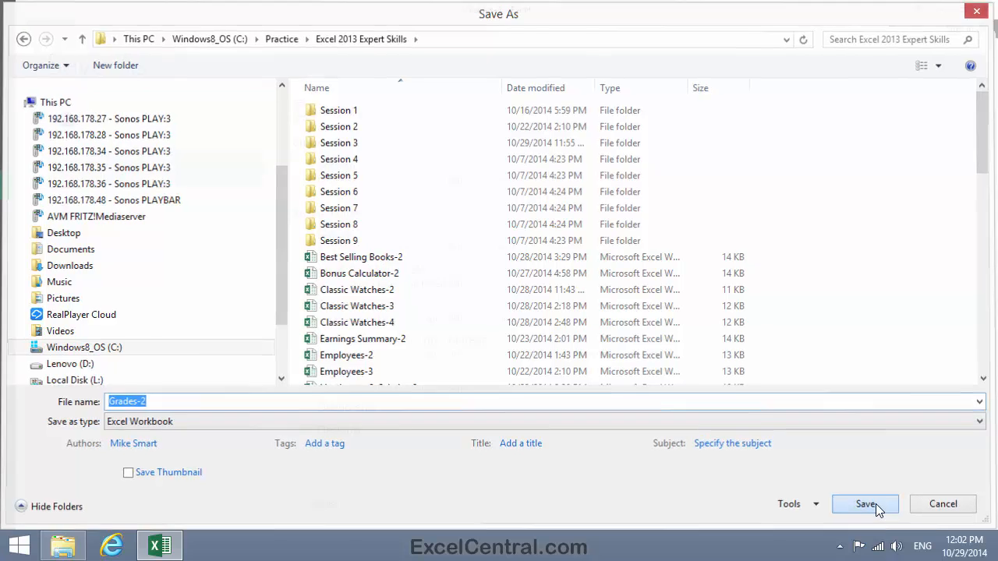